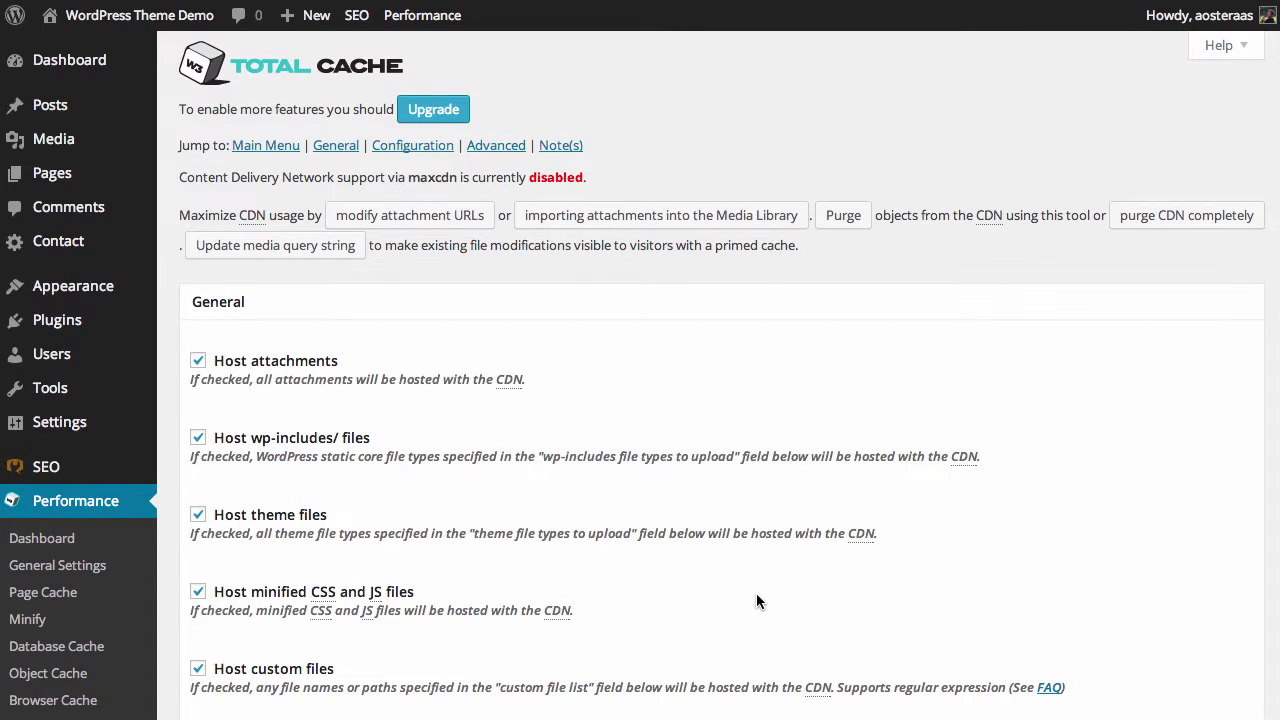
Step: Fill the MaxCDN Authorization key field with the saved key suggestion
{"action": "scroll", "coordinate": [756, 600], "scroll_direction": "down", "scroll_amount": 1}
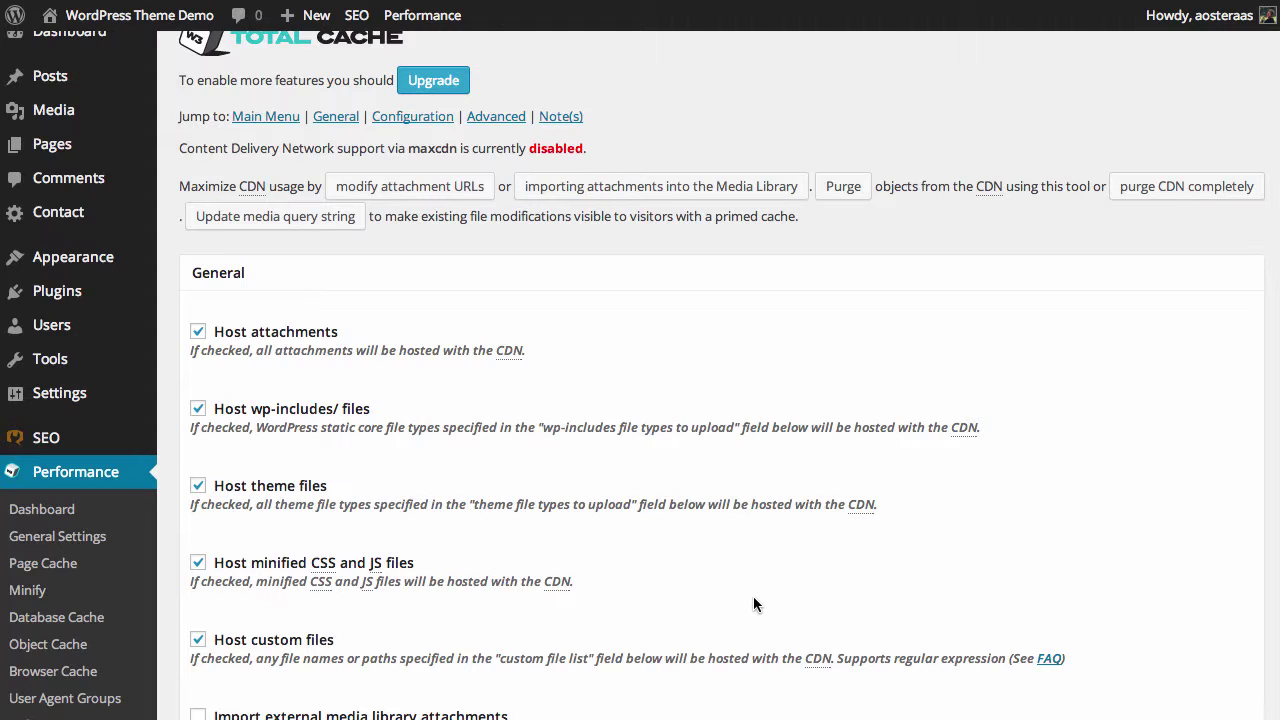
{"action": "scroll", "coordinate": [661, 597], "scroll_direction": "down", "scroll_amount": 3}
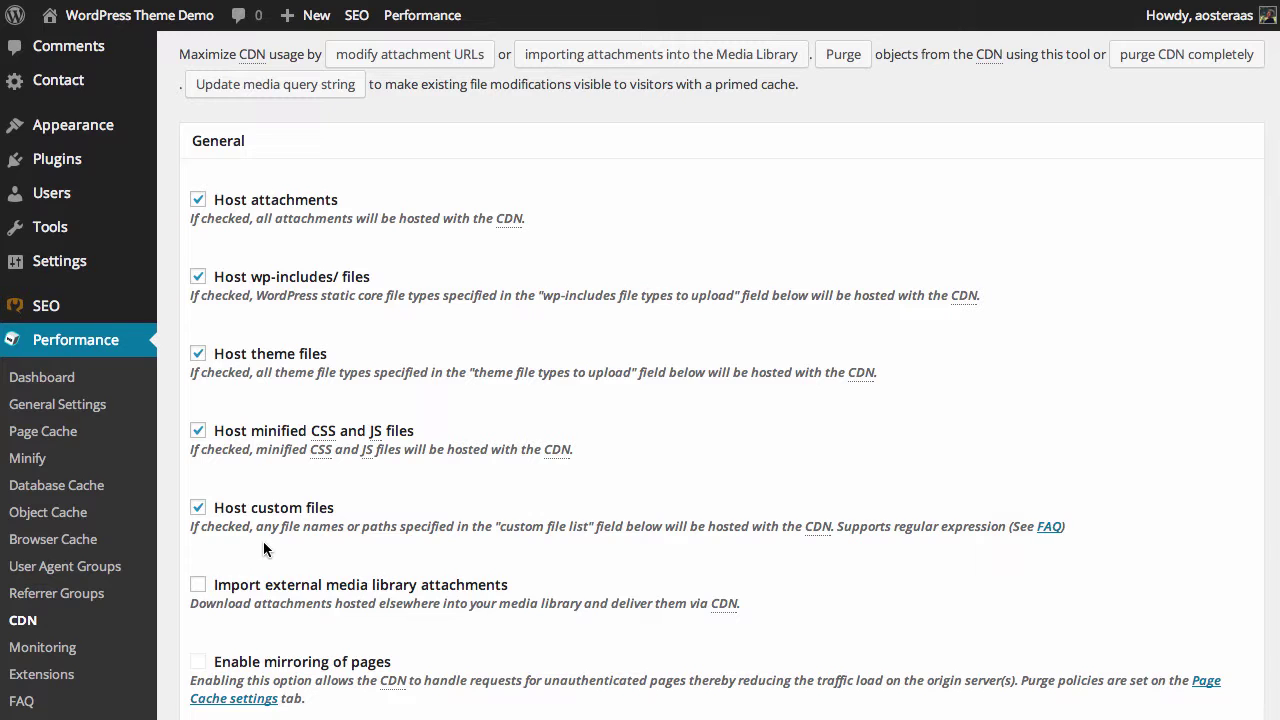
{"action": "scroll", "coordinate": [290, 547], "scroll_direction": "down", "scroll_amount": 3}
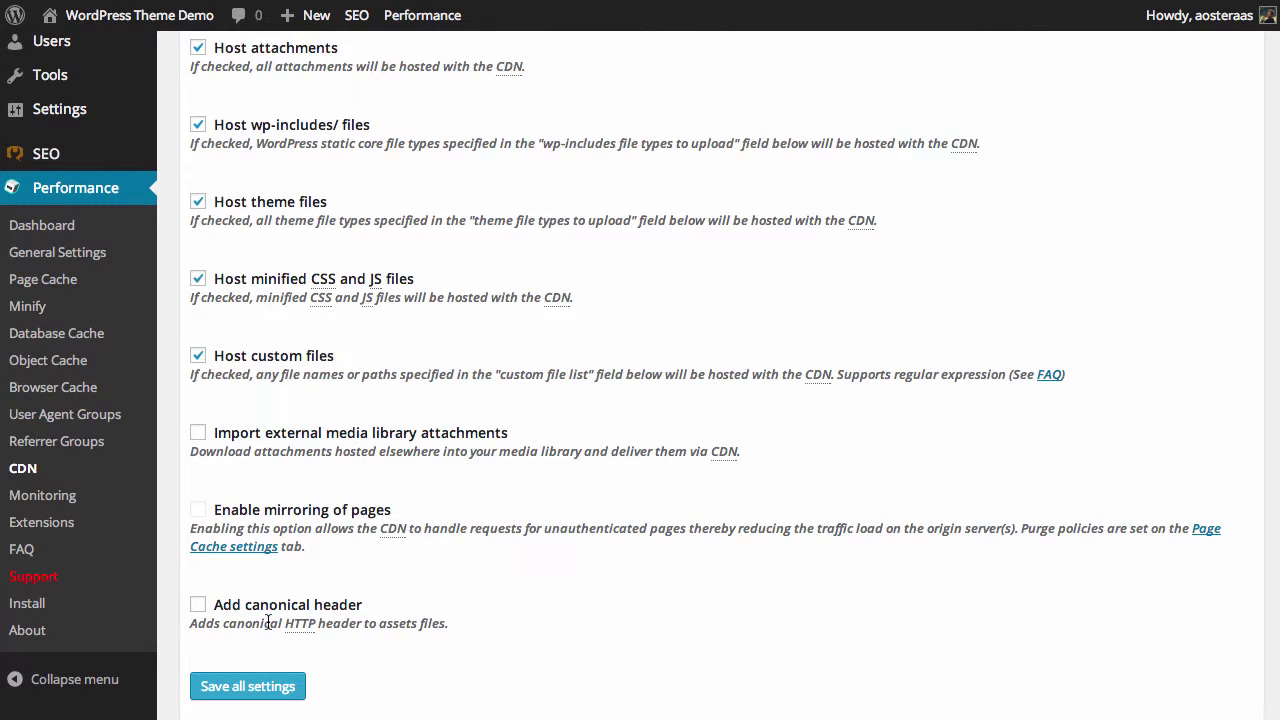
{"action": "scroll", "coordinate": [267, 622], "scroll_direction": "down", "scroll_amount": 10}
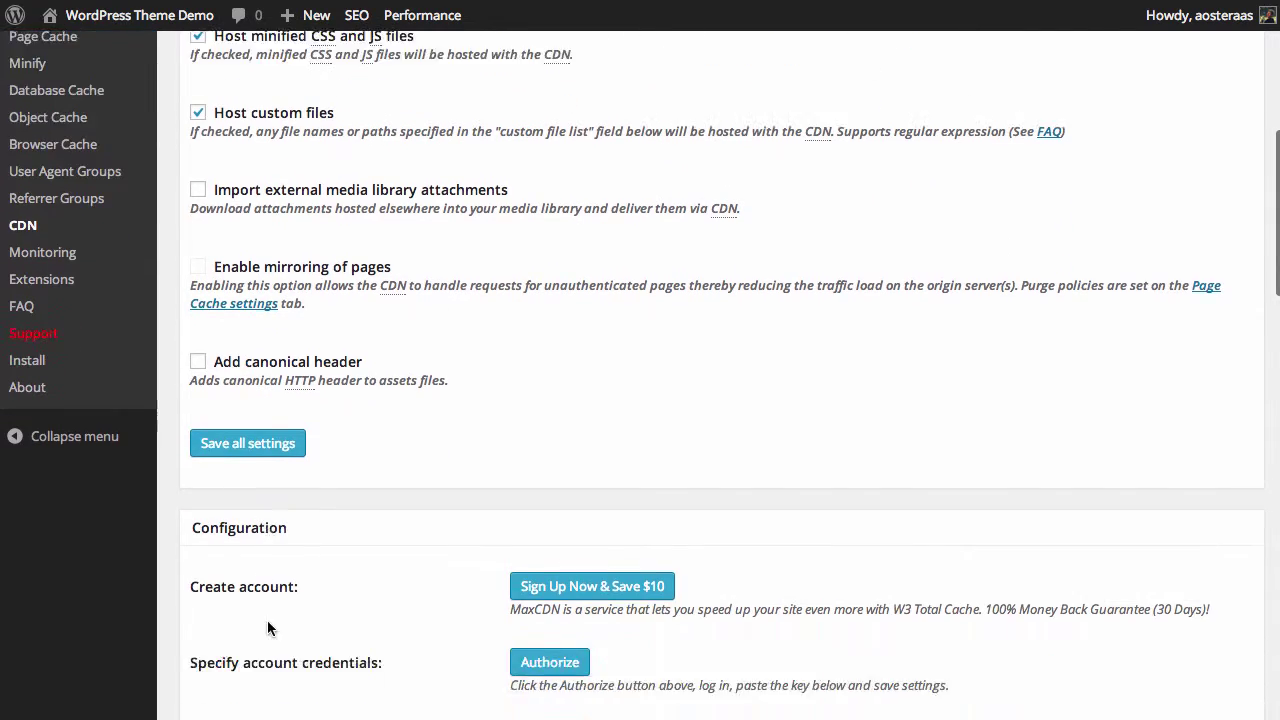
{"action": "scroll", "coordinate": [267, 628], "scroll_direction": "down", "scroll_amount": 2}
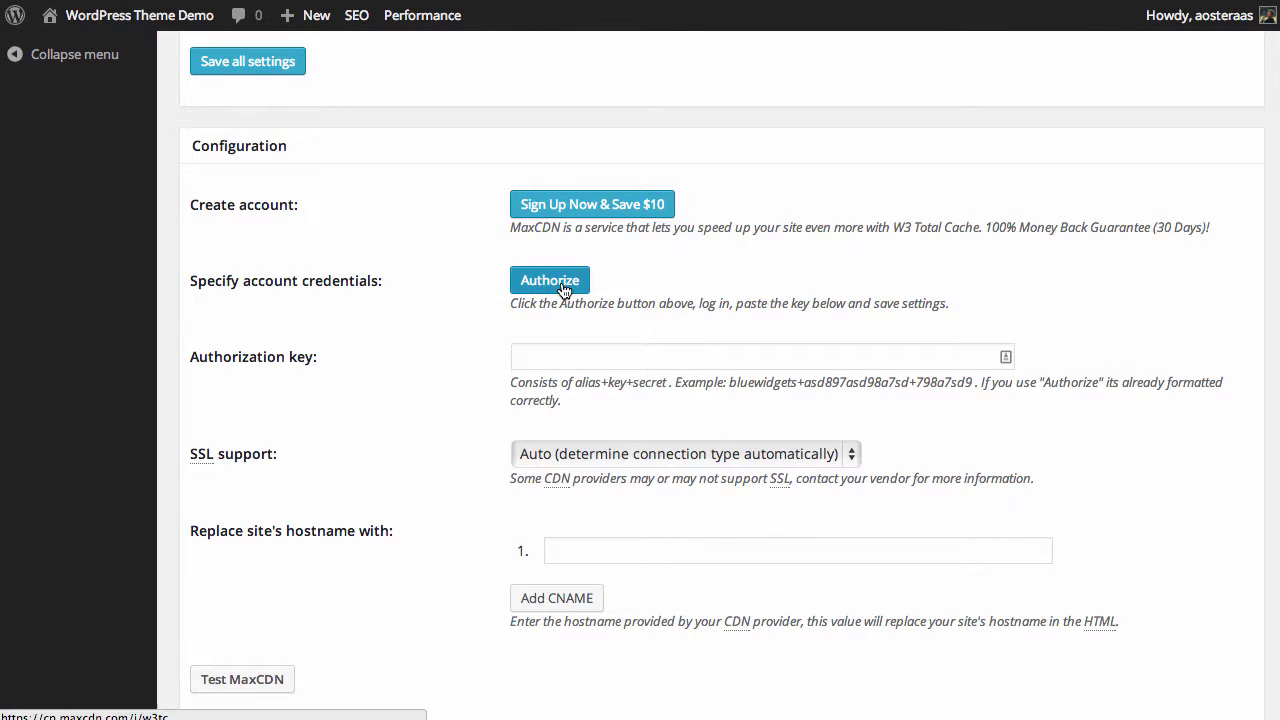
{"action": "left_click", "coordinate": [566, 357]}
{"action": "left_click", "coordinate": [566, 383]}
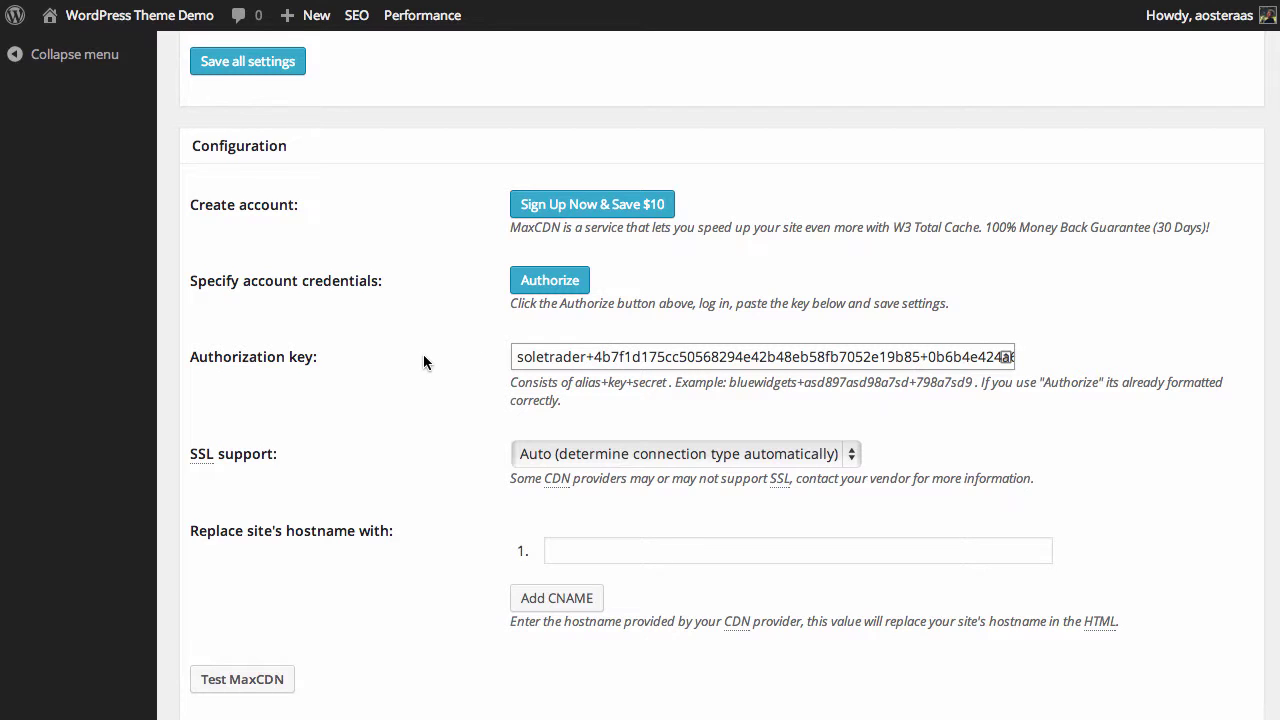
Step: Leave SSL support on Auto (determine connection type automatically)
{"action": "left_click", "coordinate": [721, 455]}
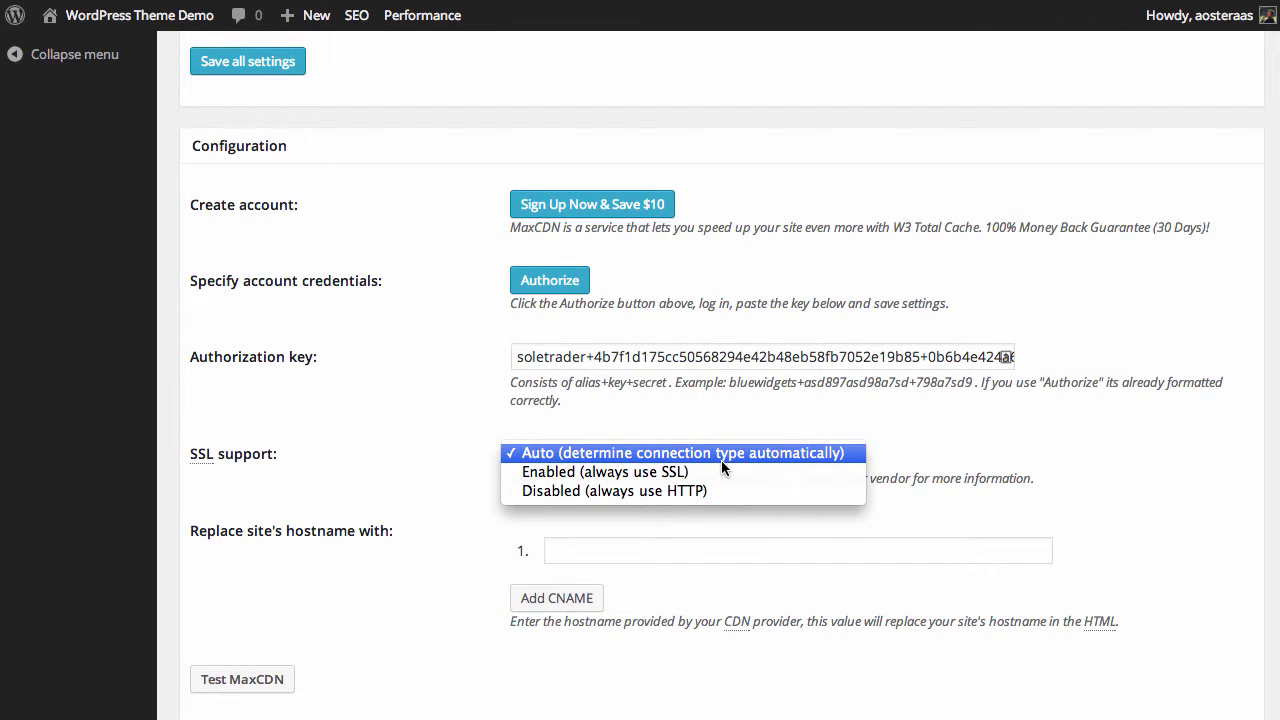
{"action": "left_click", "coordinate": [409, 427]}
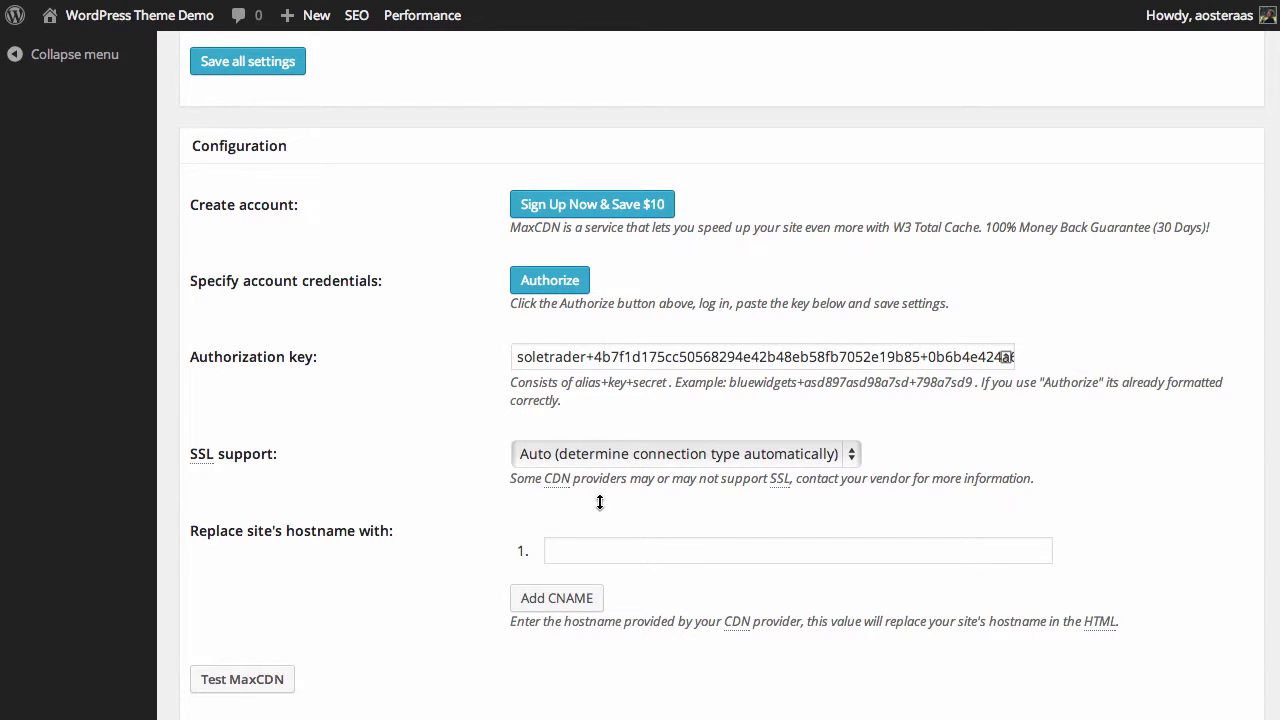
{"action": "left_click", "coordinate": [547, 543]}
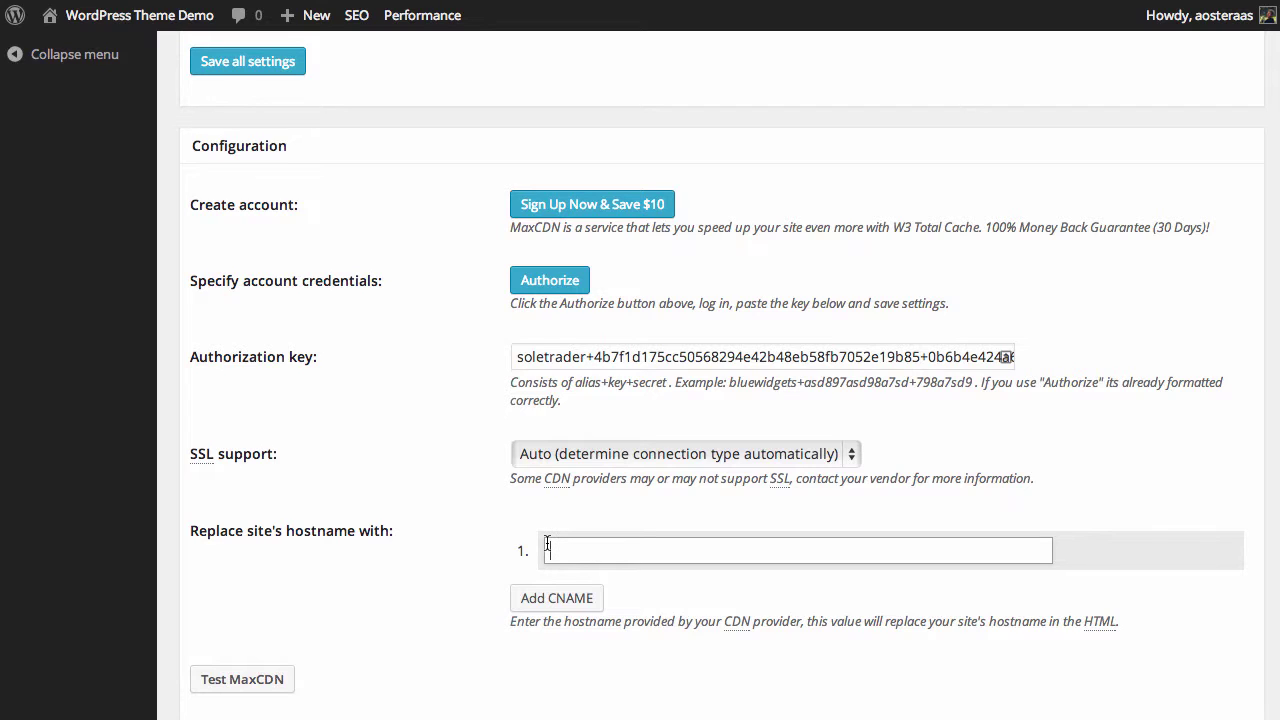
Step: Enter cdn.demo.dev in 'Replace site's hostname with', correcting the mistyped character
{"action": "type", "text": "cdn."}
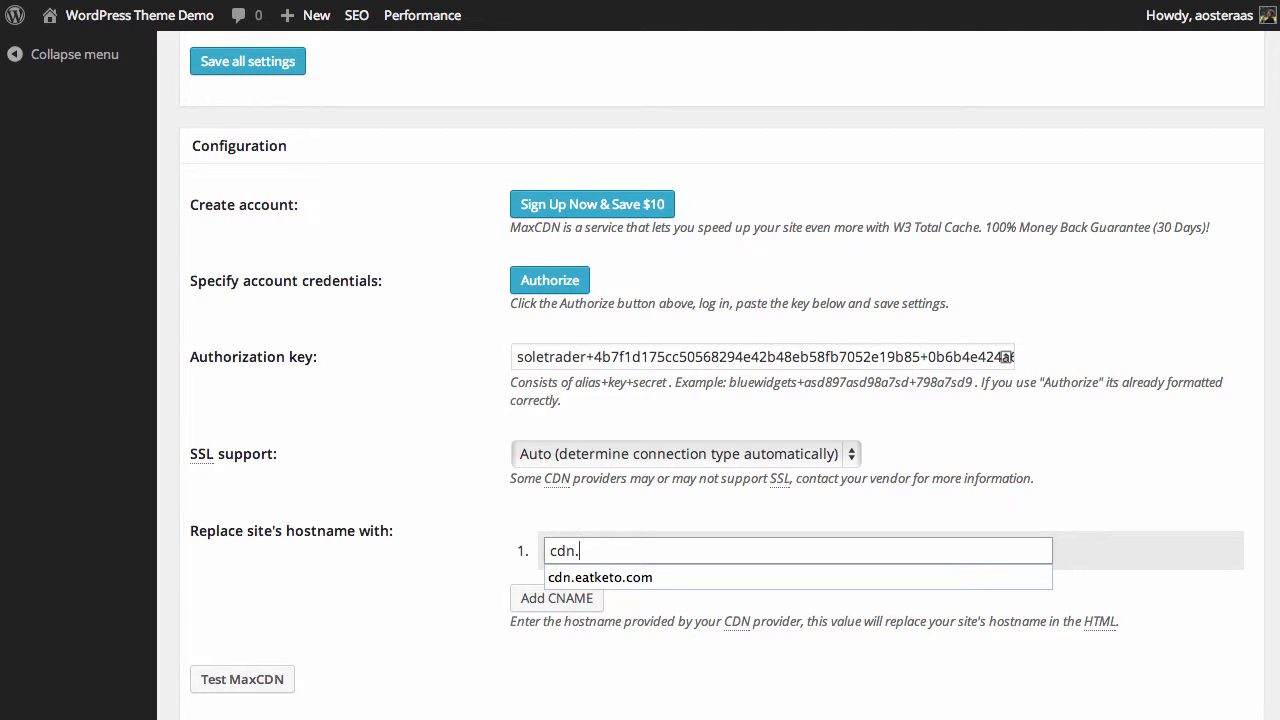
{"action": "type", "text": "demo.dev"}
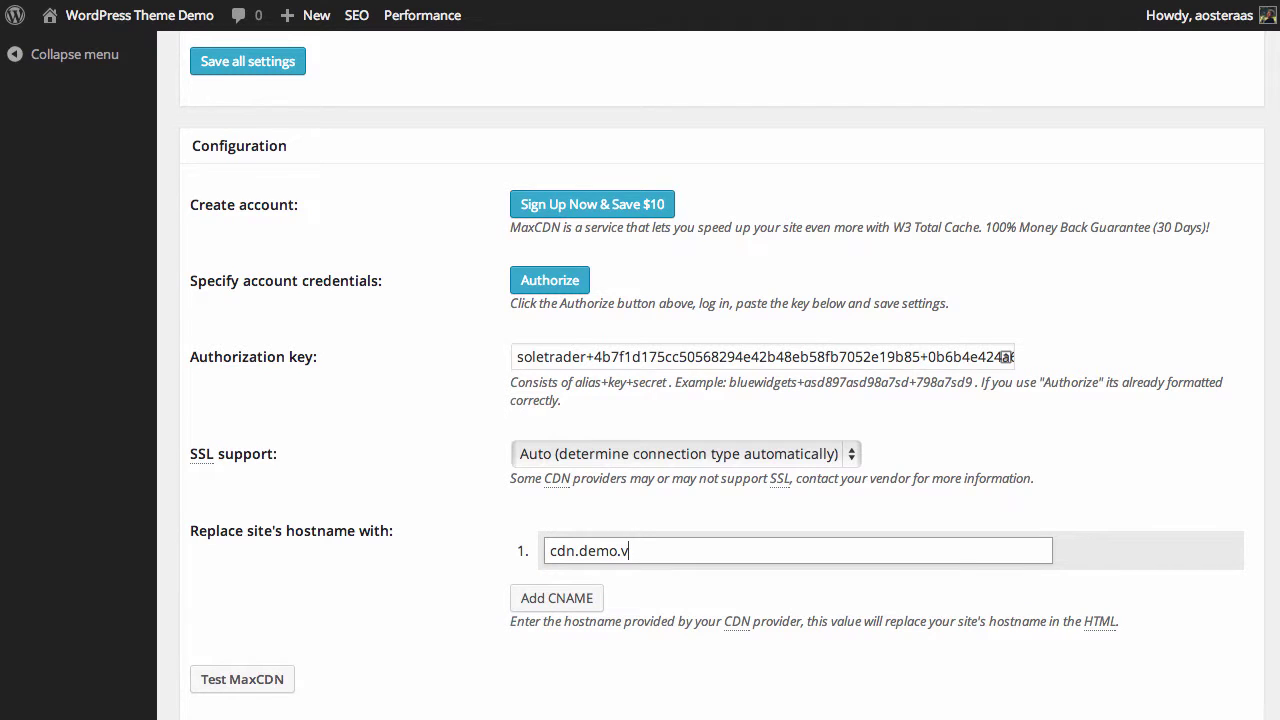
{"action": "key", "text": "BackSpace"}
{"action": "type", "text": "dev"}
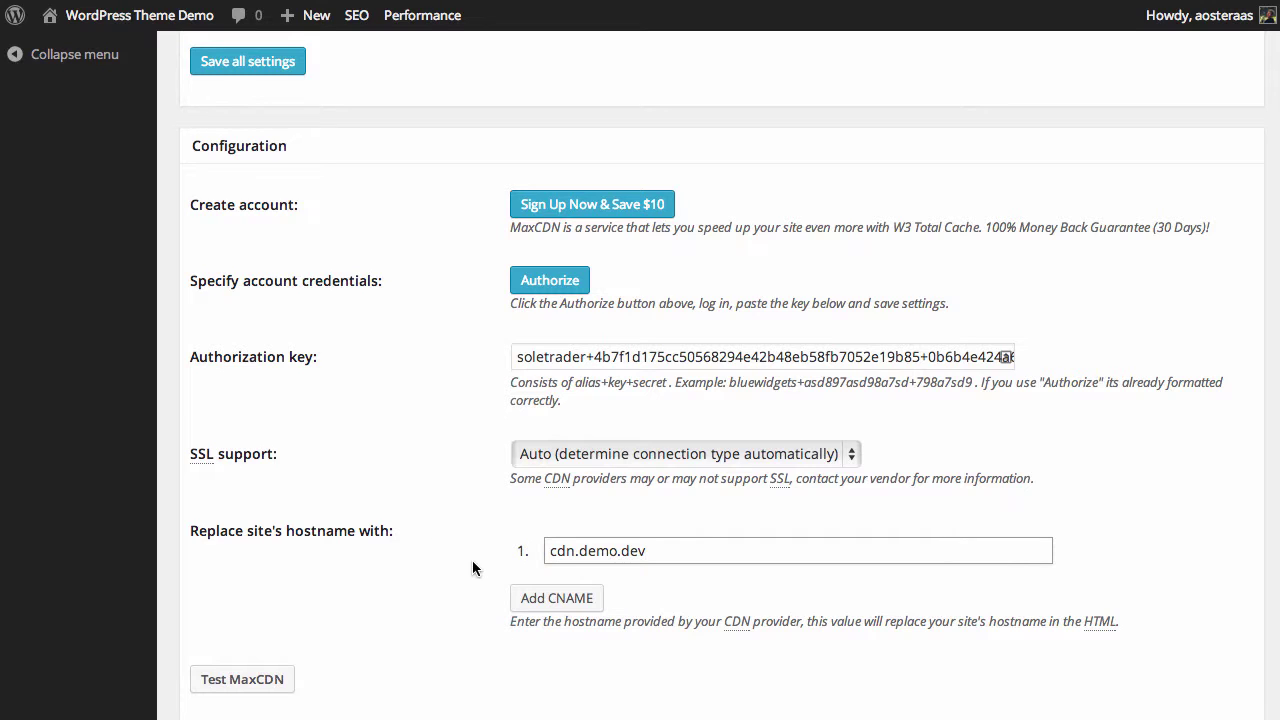
{"action": "left_click_drag", "start_coordinate": [579, 553], "coordinate": [652, 555]}
{"action": "left_click", "coordinate": [652, 555]}
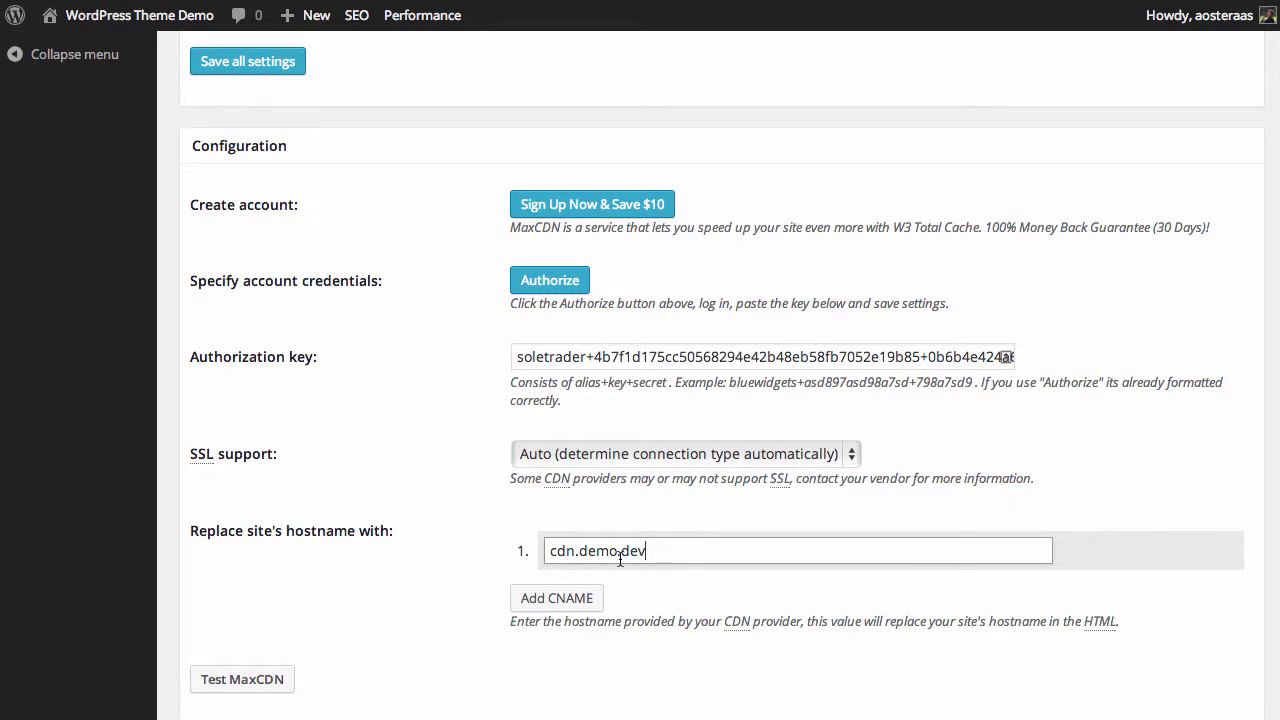
{"action": "scroll", "coordinate": [299, 543], "scroll_direction": "down", "scroll_amount": 3}
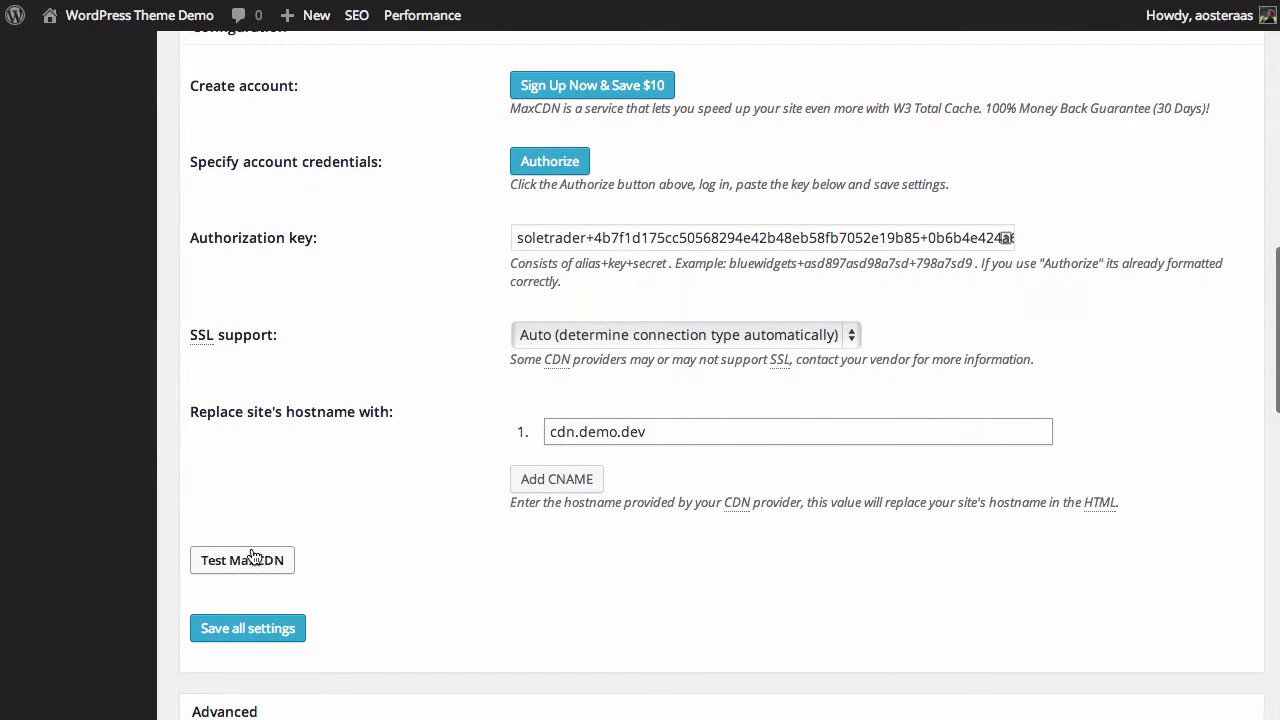
{"action": "left_click", "coordinate": [337, 580]}
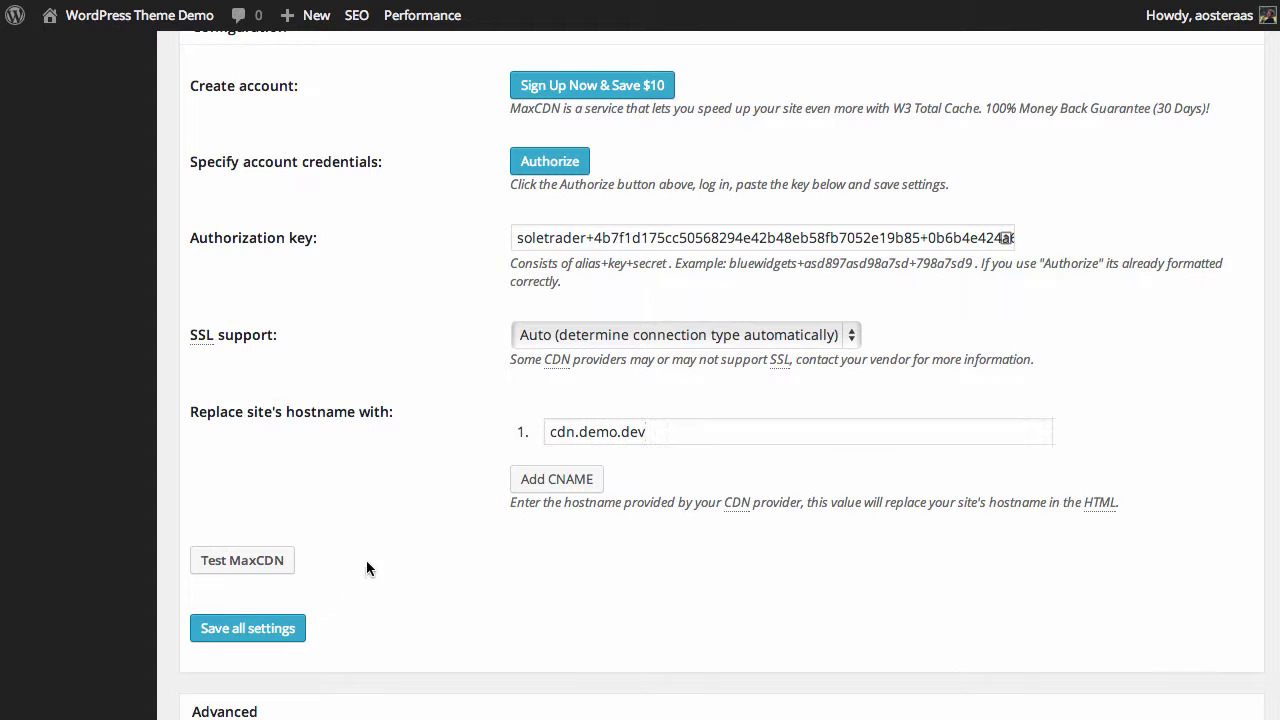
Step: Enable 'Don't replace URLs for following user roles' and tick Administrator in Advanced
{"action": "scroll", "coordinate": [395, 600], "scroll_direction": "down", "scroll_amount": 5}
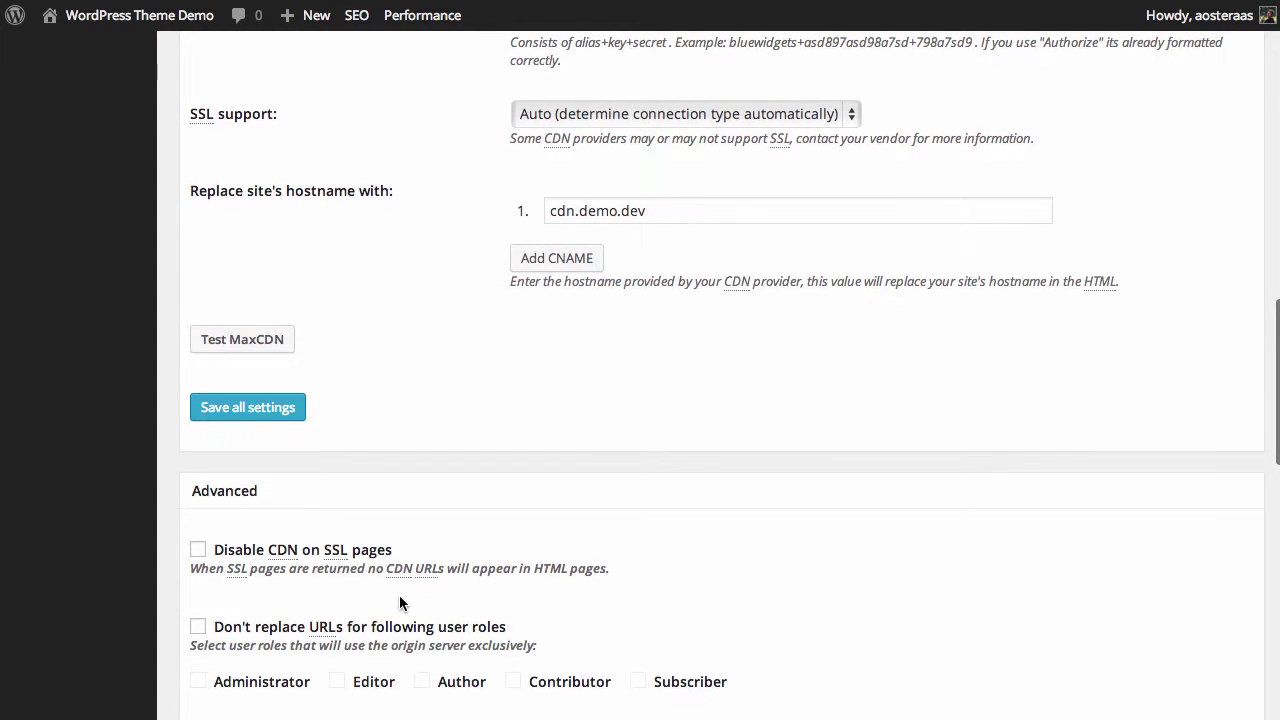
{"action": "scroll", "coordinate": [400, 600], "scroll_direction": "down", "scroll_amount": 8}
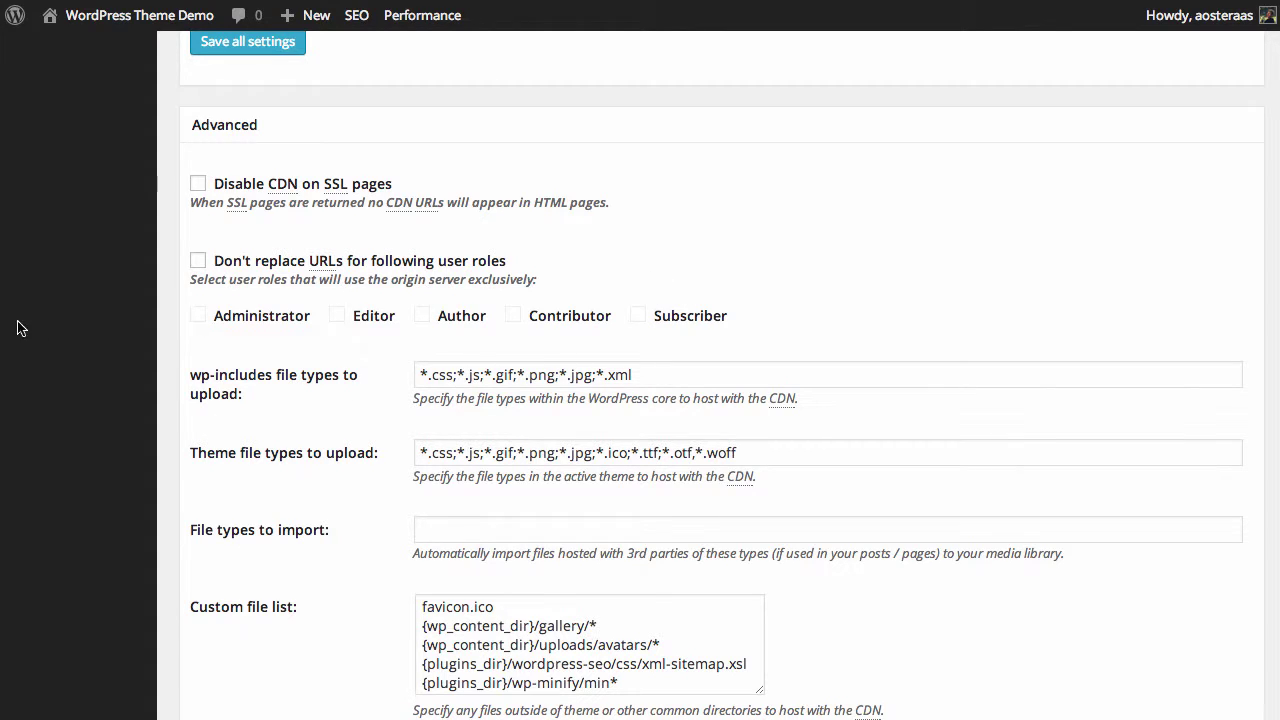
{"action": "left_click", "coordinate": [197, 263]}
{"action": "left_click", "coordinate": [197, 315]}
{"action": "scroll", "coordinate": [326, 466], "scroll_direction": "down", "scroll_amount": 1}
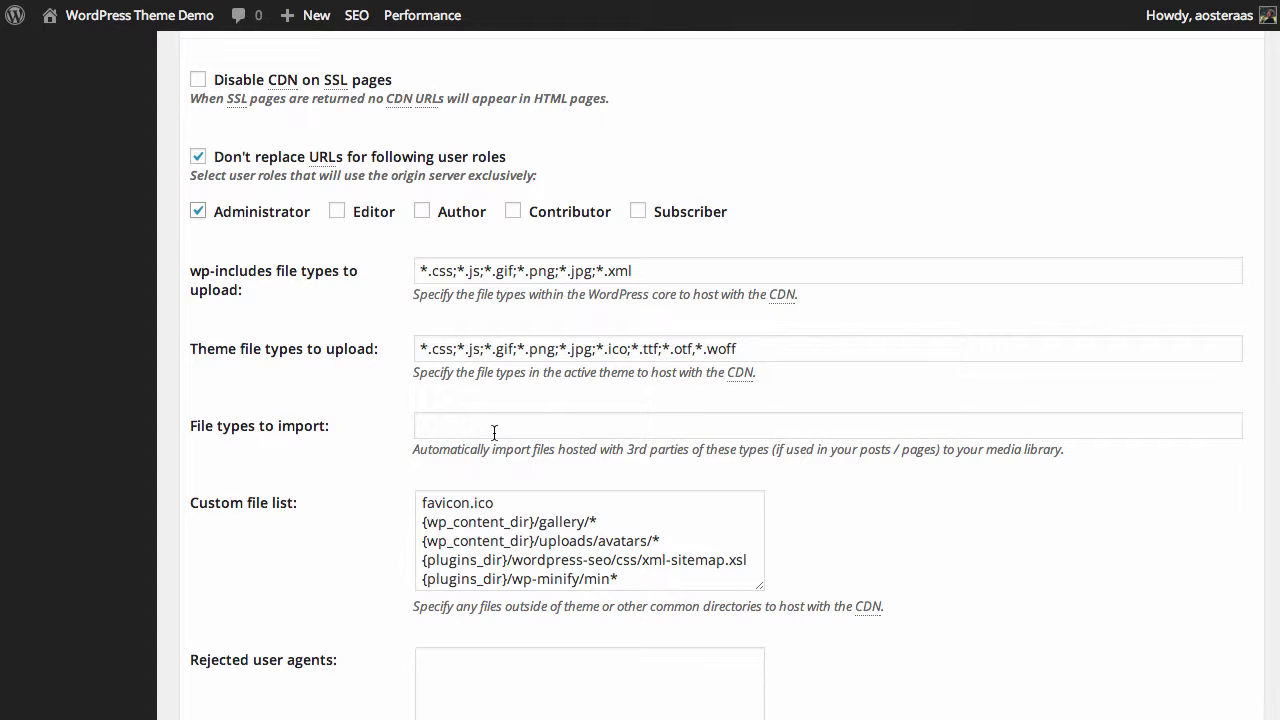
{"action": "left_click", "coordinate": [580, 426]}
{"action": "type", "text": "*.js"}
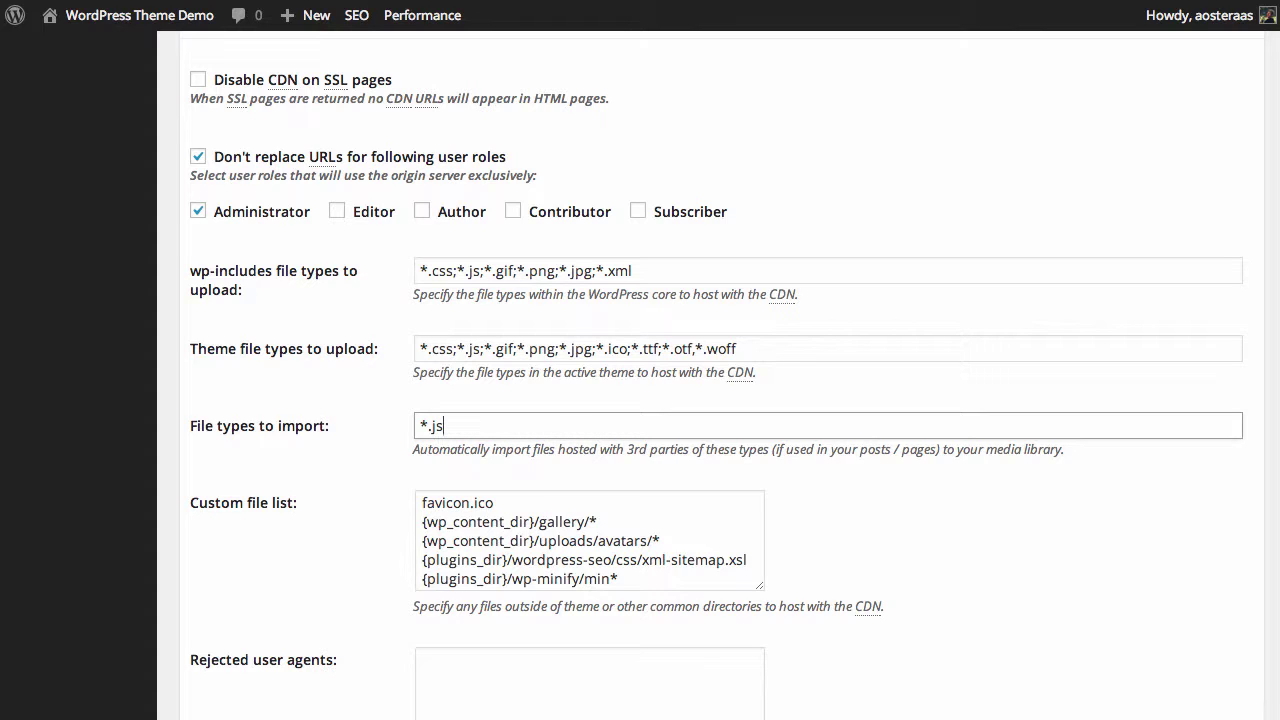
{"action": "key", "text": "BackSpace"}
{"action": "key", "text": "BackSpace"}
{"action": "key", "text": "BackSpace"}
{"action": "key", "text": "BackSpace"}
{"action": "scroll", "coordinate": [175, 501], "scroll_direction": "down", "scroll_amount": 3}
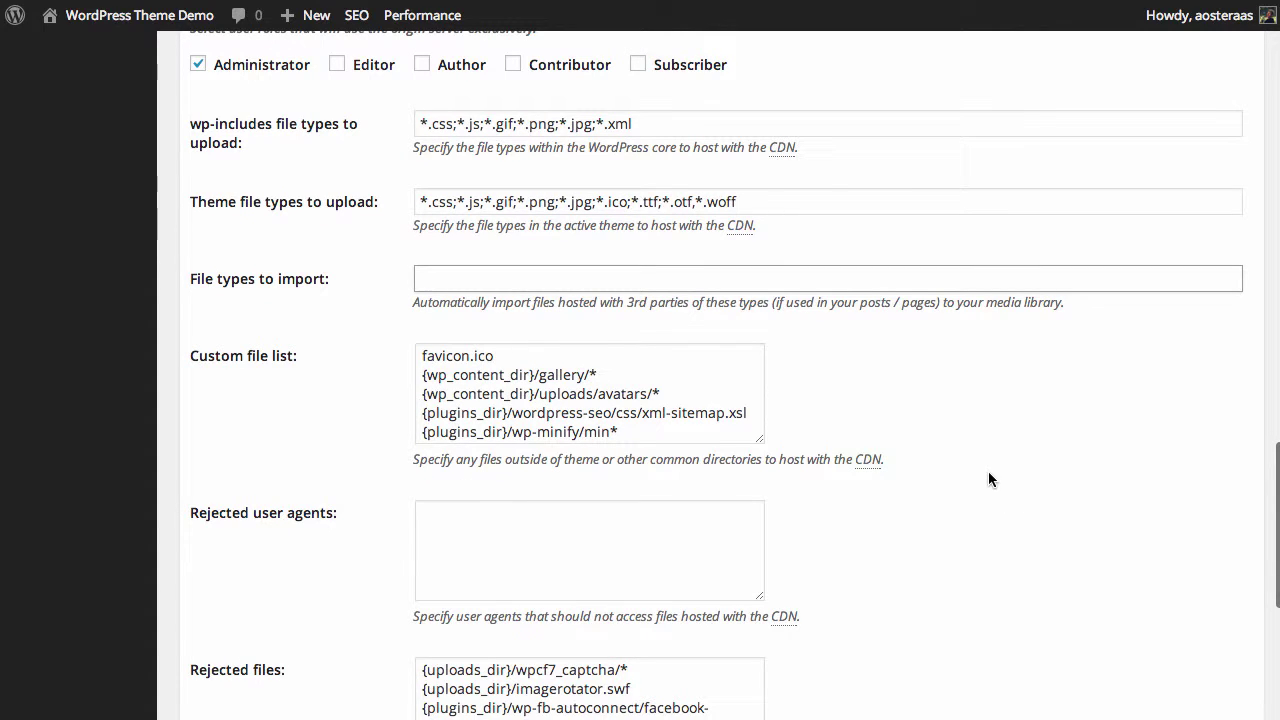
{"action": "left_click_drag", "start_coordinate": [495, 358], "coordinate": [396, 341]}
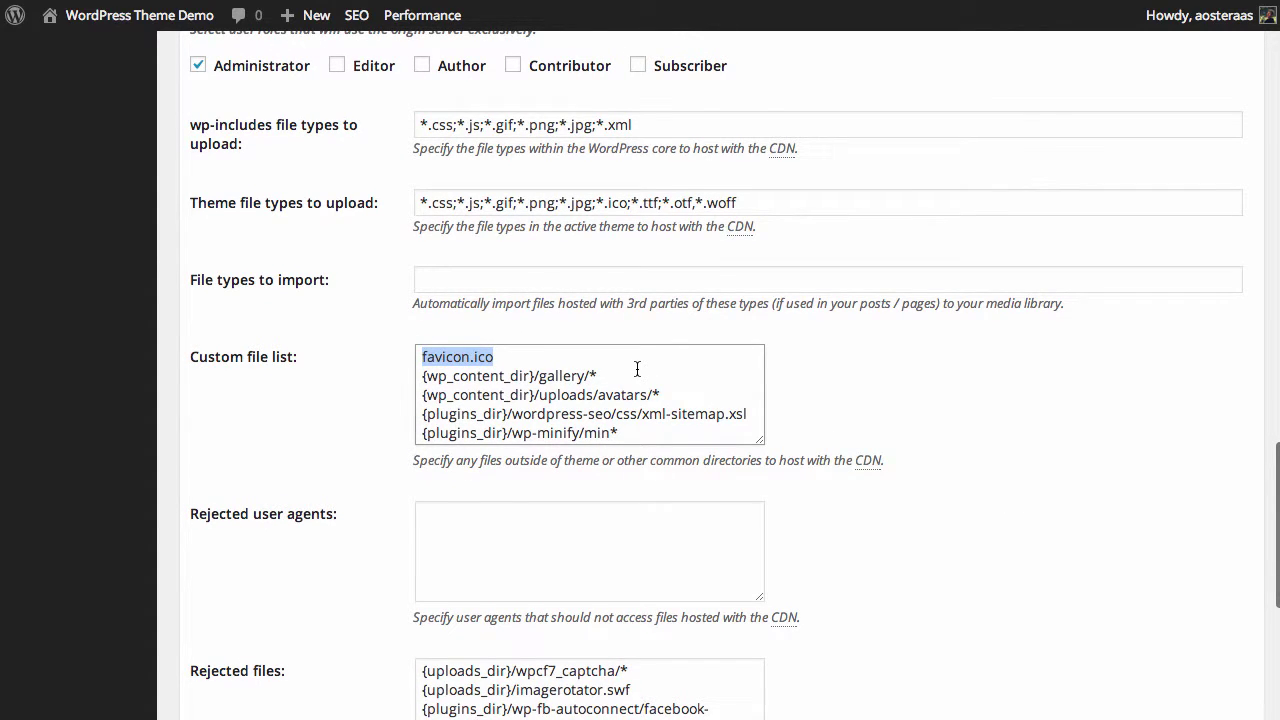
{"action": "scroll", "coordinate": [637, 369], "scroll_direction": "down", "scroll_amount": 5}
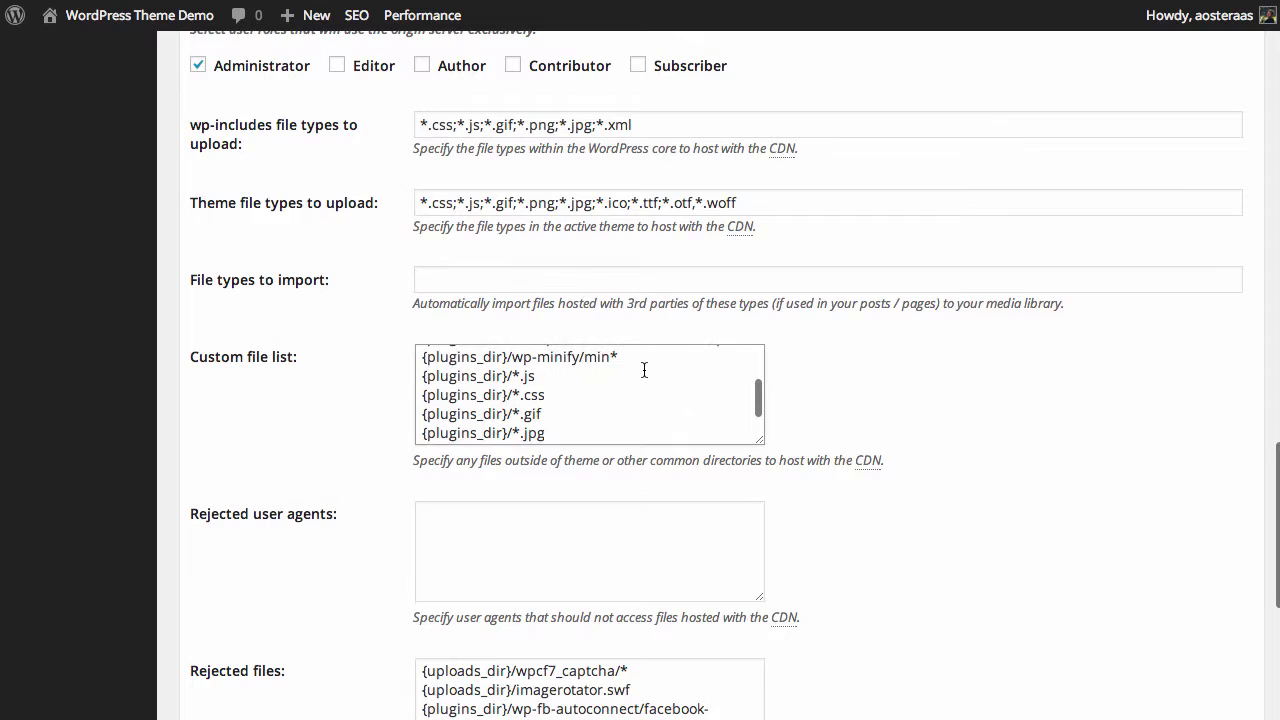
{"action": "scroll", "coordinate": [644, 370], "scroll_direction": "down", "scroll_amount": 1}
{"action": "scroll", "coordinate": [638, 380], "scroll_direction": "up", "scroll_amount": 3}
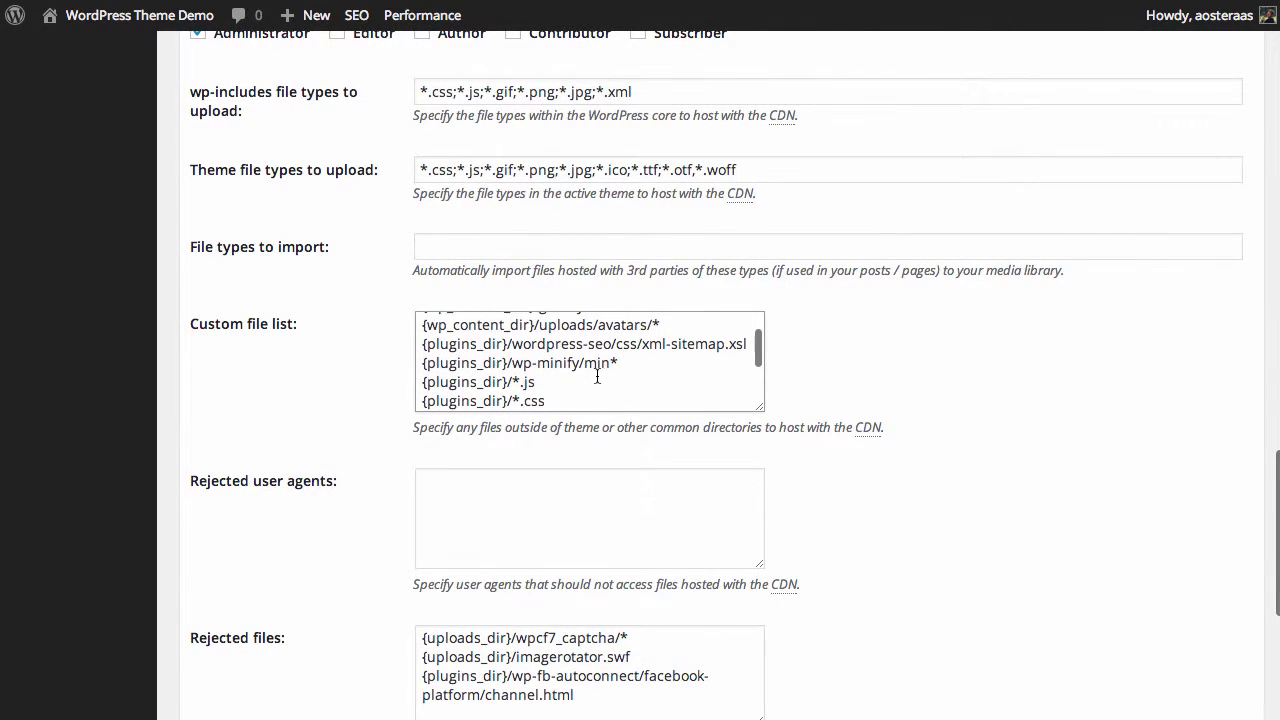
{"action": "scroll", "coordinate": [592, 377], "scroll_direction": "down", "scroll_amount": 1}
{"action": "scroll", "coordinate": [592, 377], "scroll_direction": "down", "scroll_amount": 3}
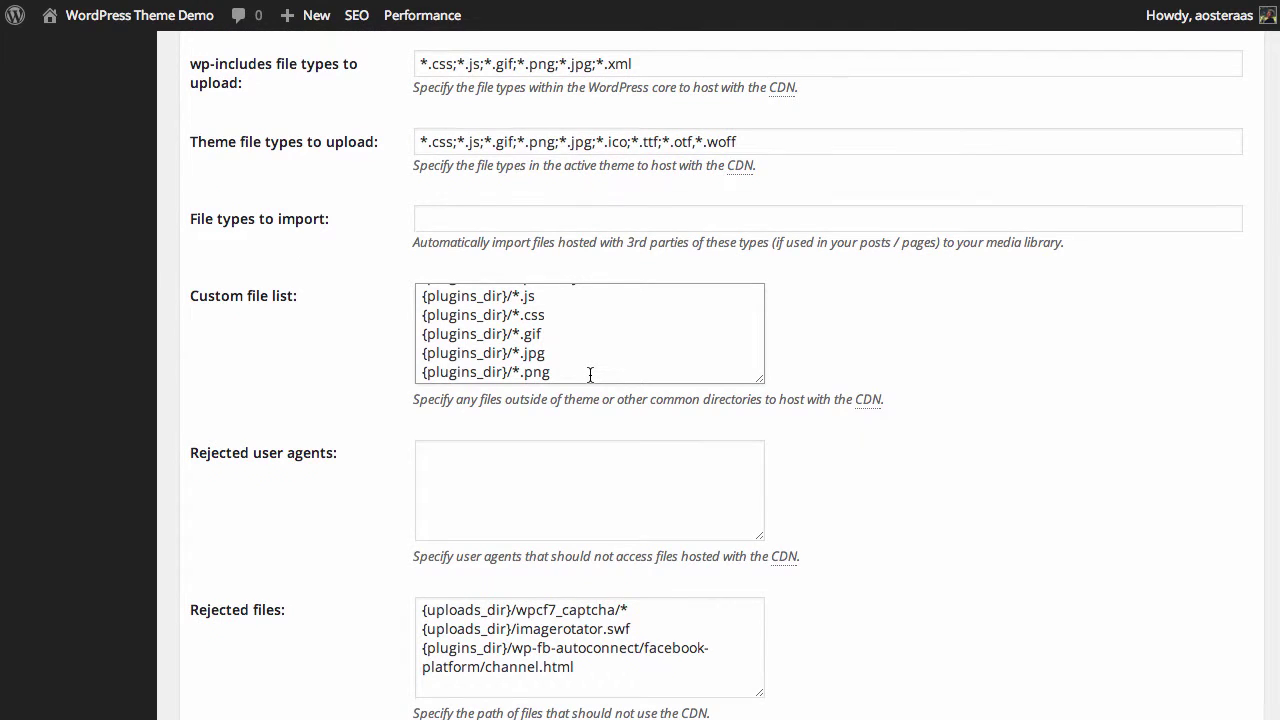
{"action": "scroll", "coordinate": [423, 475], "scroll_direction": "down", "scroll_amount": 4}
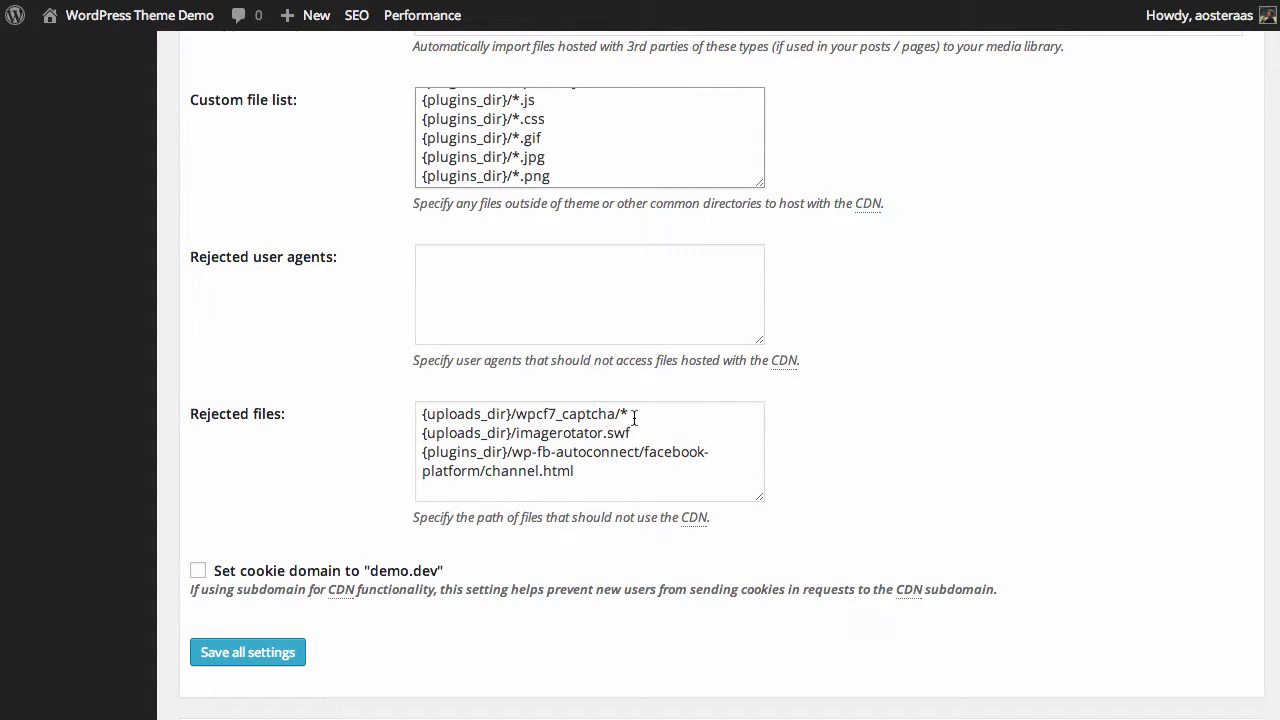
{"action": "left_click_drag", "start_coordinate": [632, 432], "coordinate": [541, 432]}
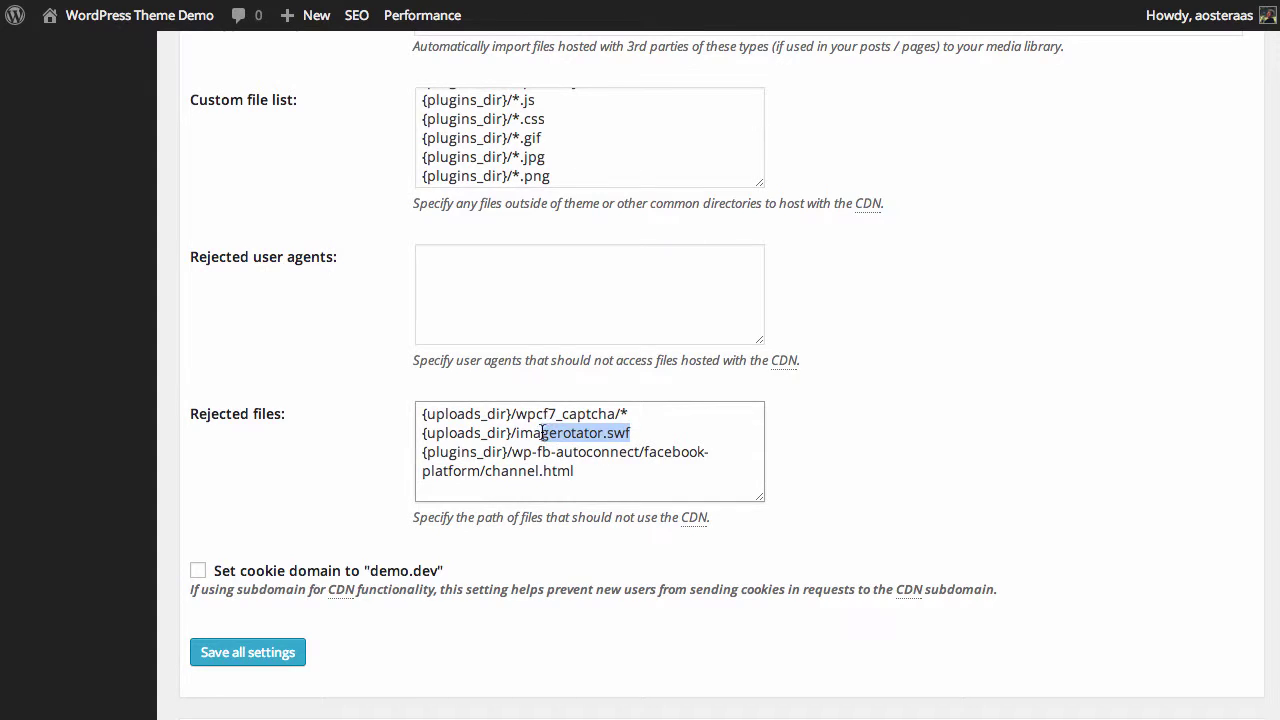
{"action": "left_click", "coordinate": [537, 452]}
{"action": "left_click", "coordinate": [641, 467]}
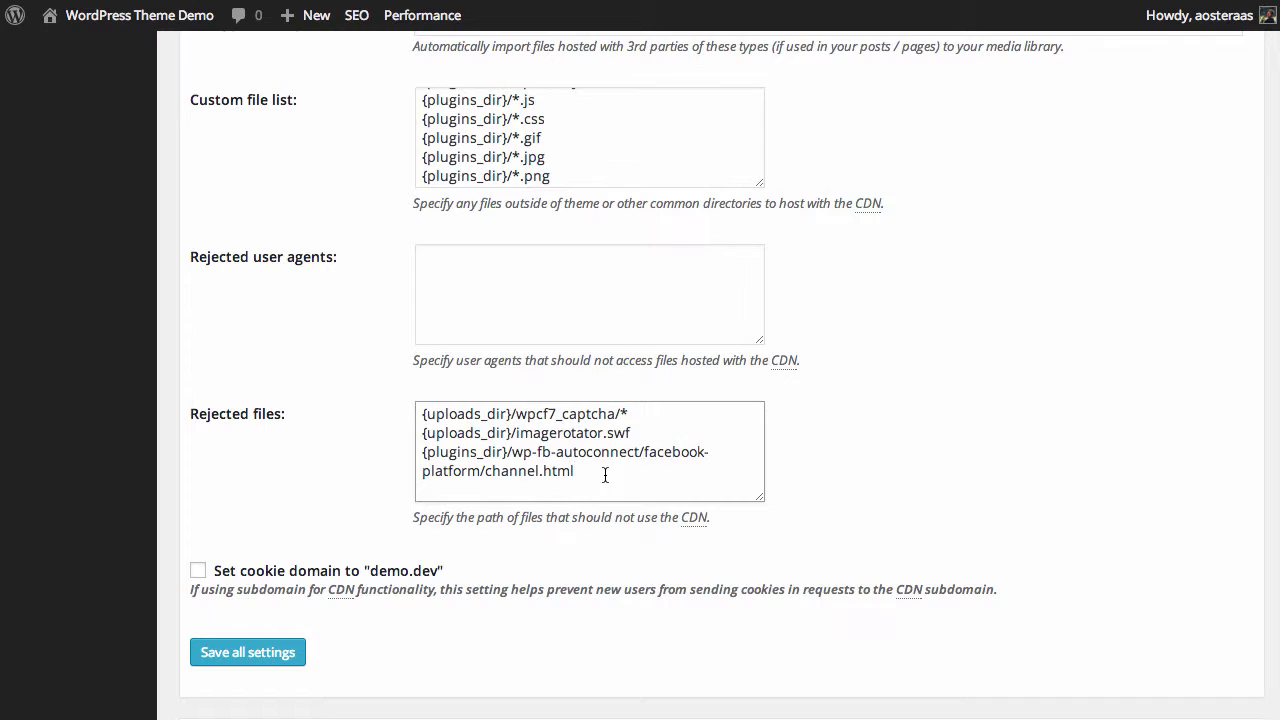
Step: Check 'Set cookie domain to "demo.dev"'
{"action": "scroll", "coordinate": [453, 515], "scroll_direction": "down", "scroll_amount": 2}
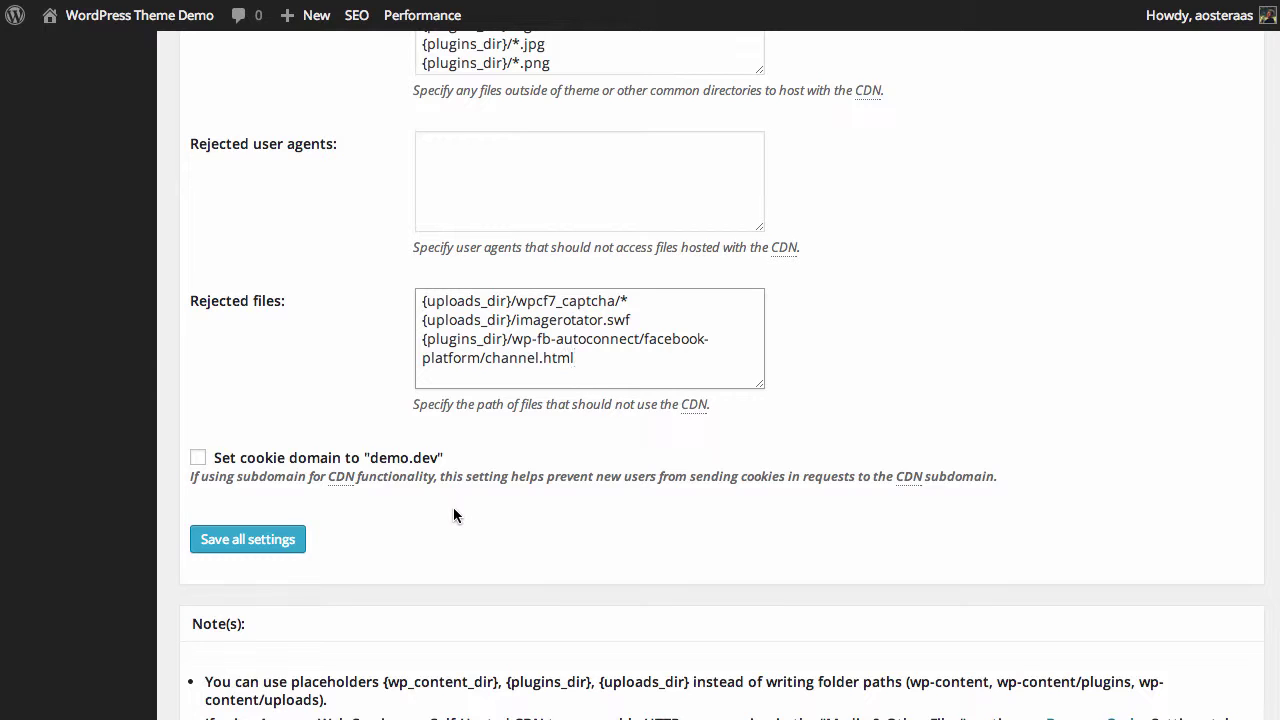
{"action": "left_click", "coordinate": [198, 457]}
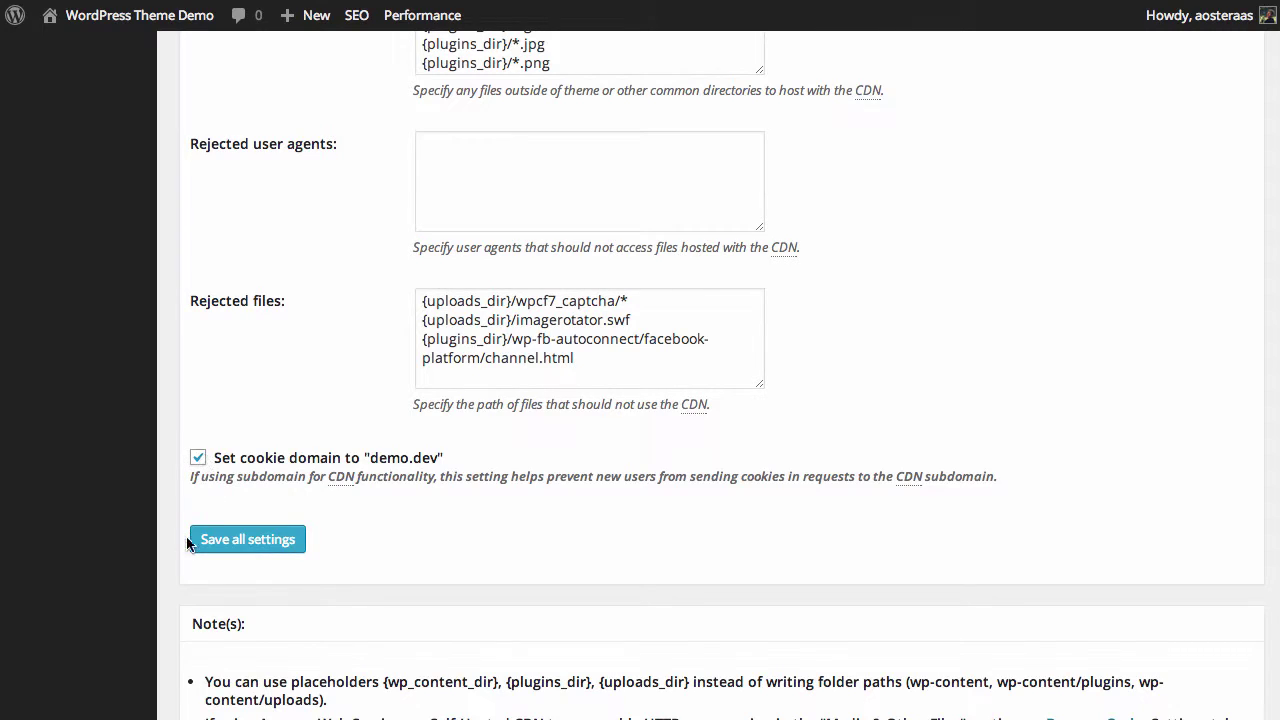